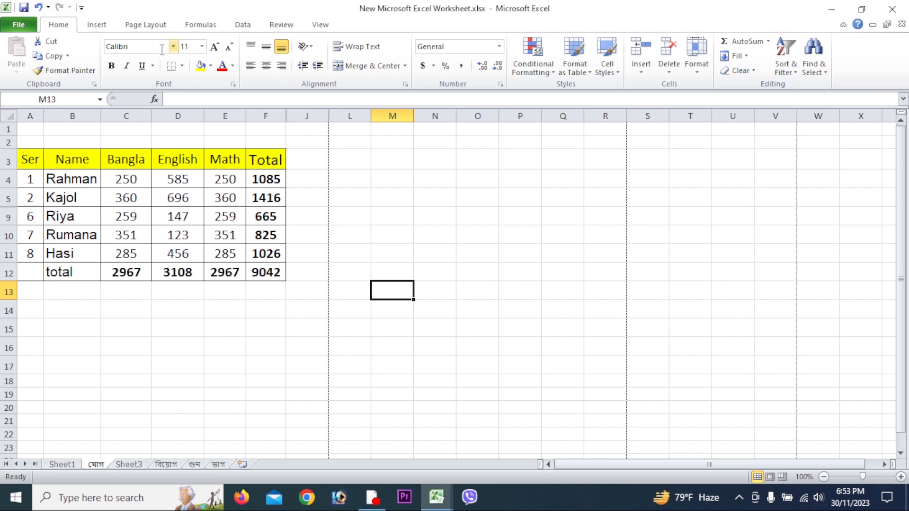
Step: Configure the sheet's page setup with portrait orientation, 100% of normal size and Legal paper
{"action": "left_click", "coordinate": [150, 27]}
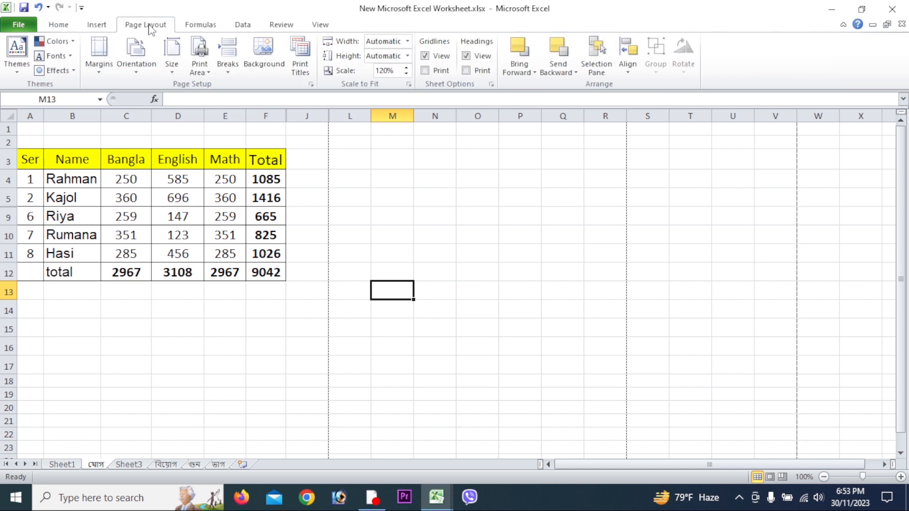
{"action": "left_click", "coordinate": [312, 86]}
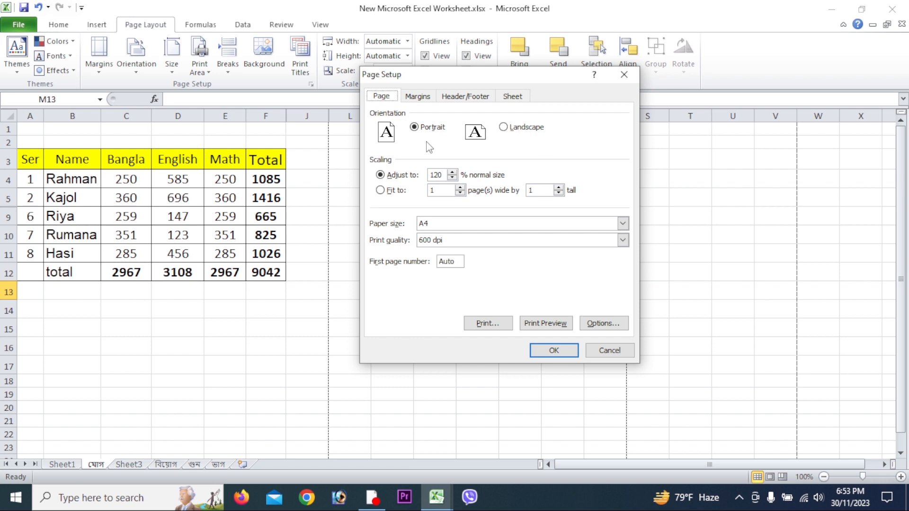
{"action": "left_click", "coordinate": [502, 131]}
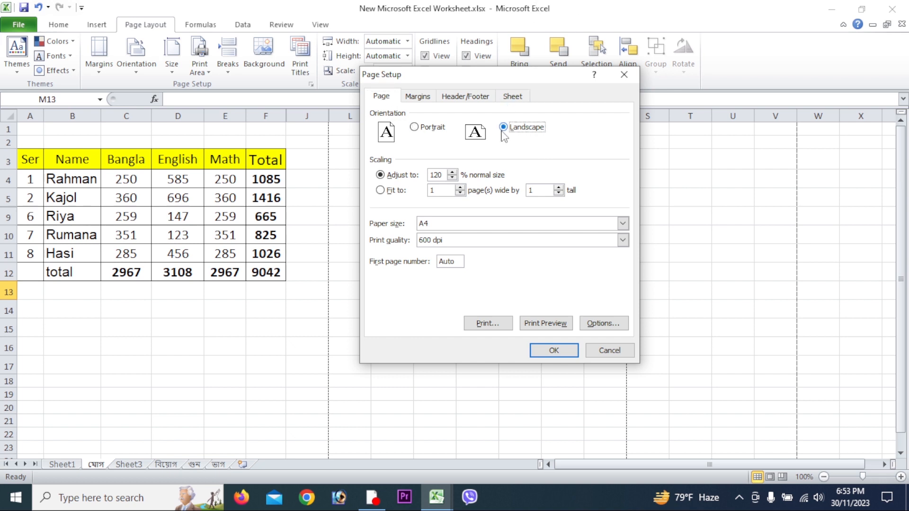
{"action": "left_click", "coordinate": [414, 128]}
{"action": "double_click", "coordinate": [444, 175]}
{"action": "type", "text": "100"}
{"action": "left_click", "coordinate": [455, 225]}
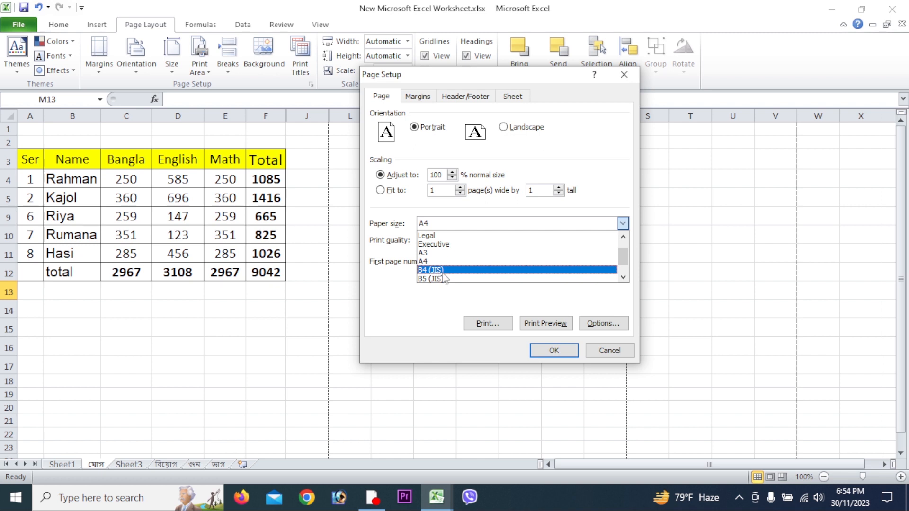
{"action": "left_click", "coordinate": [431, 236]}
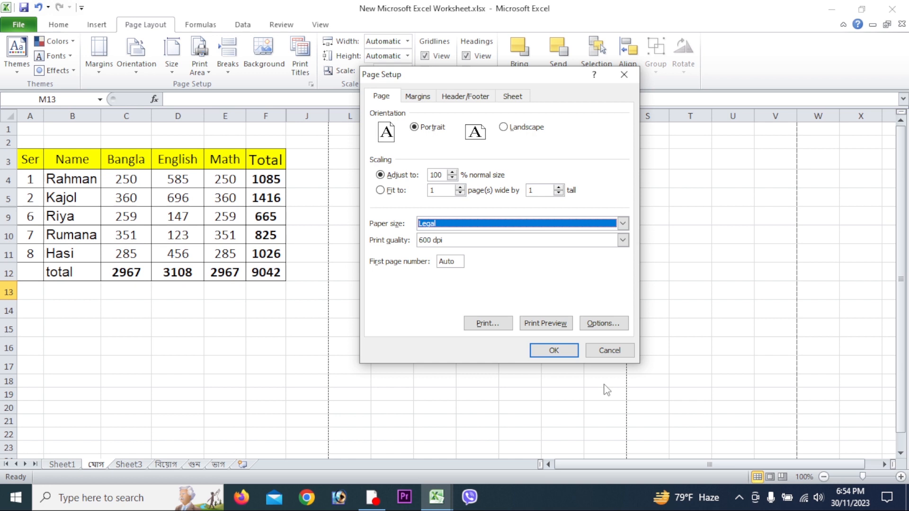
Step: Set the page margins to top 0.5, bottom 0.5, left 0.95, right 0.45, header 0.05 and footer 0.05
{"action": "left_click", "coordinate": [418, 97]}
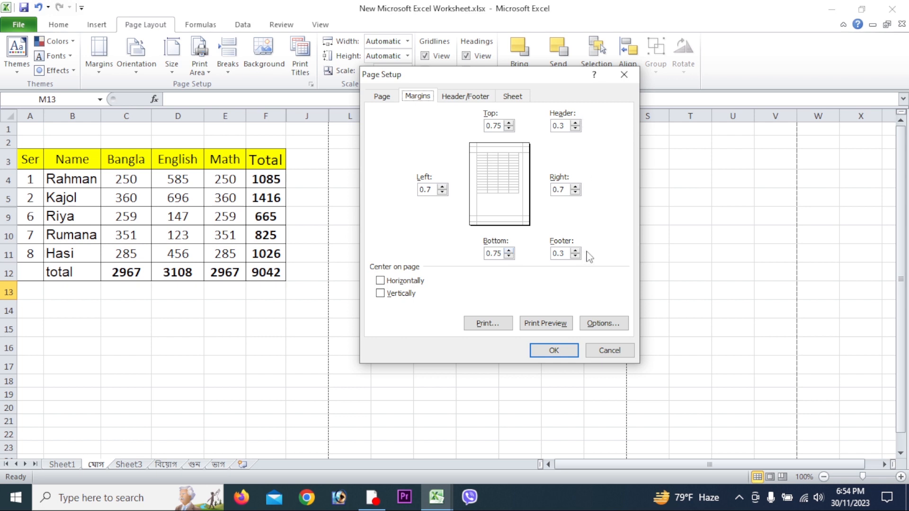
{"action": "left_click", "coordinate": [576, 128]}
{"action": "left_click", "coordinate": [576, 257]}
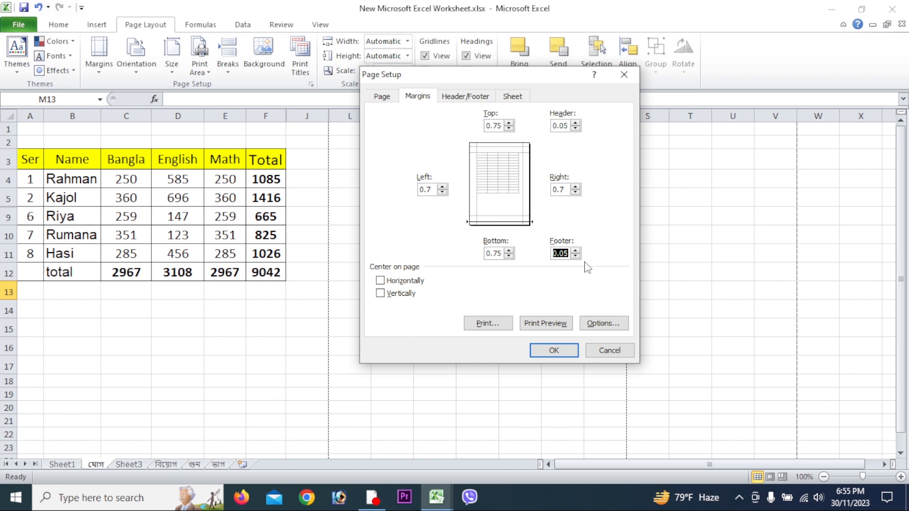
{"action": "left_click", "coordinate": [510, 128]}
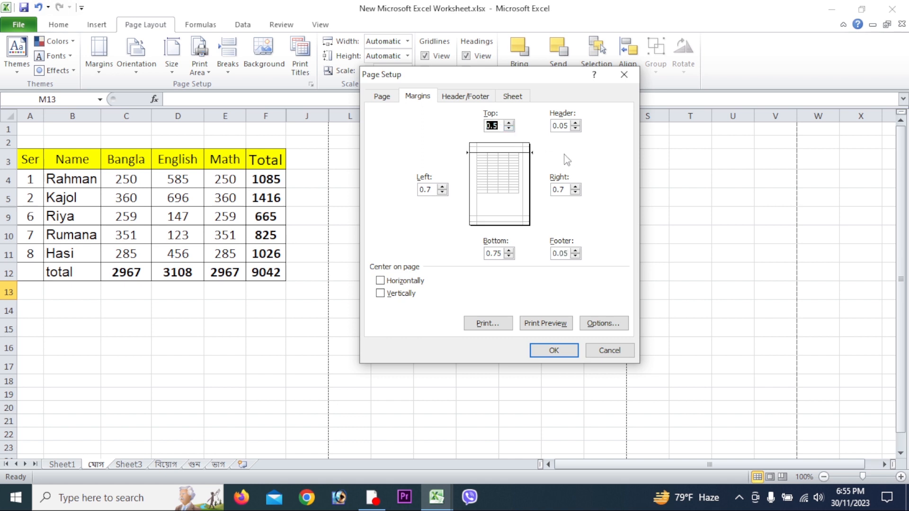
{"action": "left_click", "coordinate": [575, 192]}
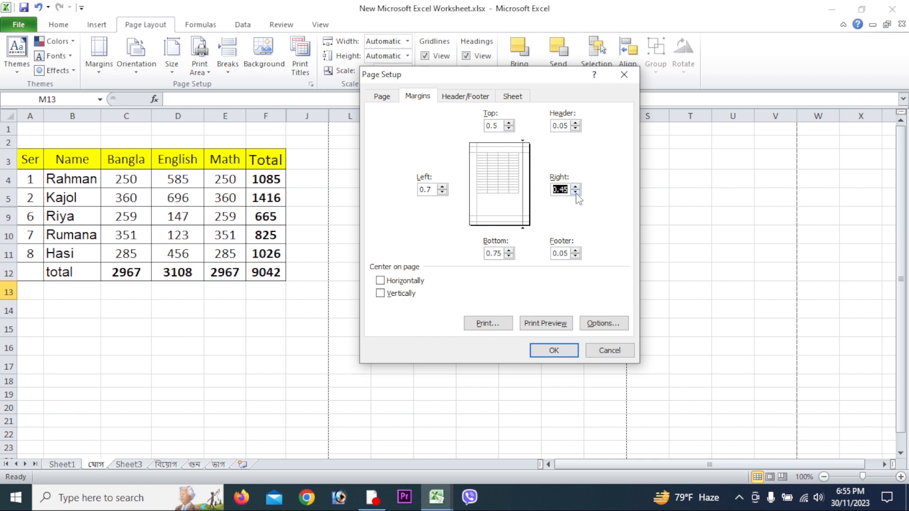
{"action": "left_click", "coordinate": [443, 187]}
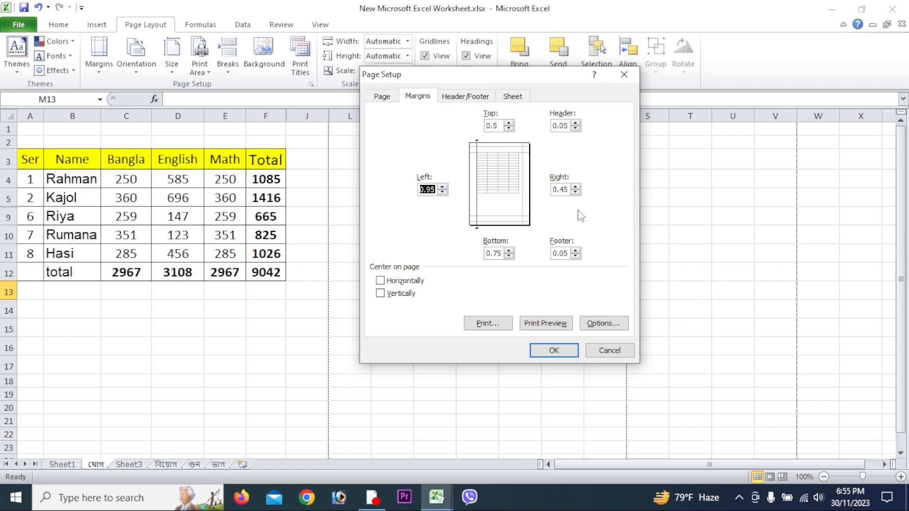
{"action": "left_click", "coordinate": [511, 258]}
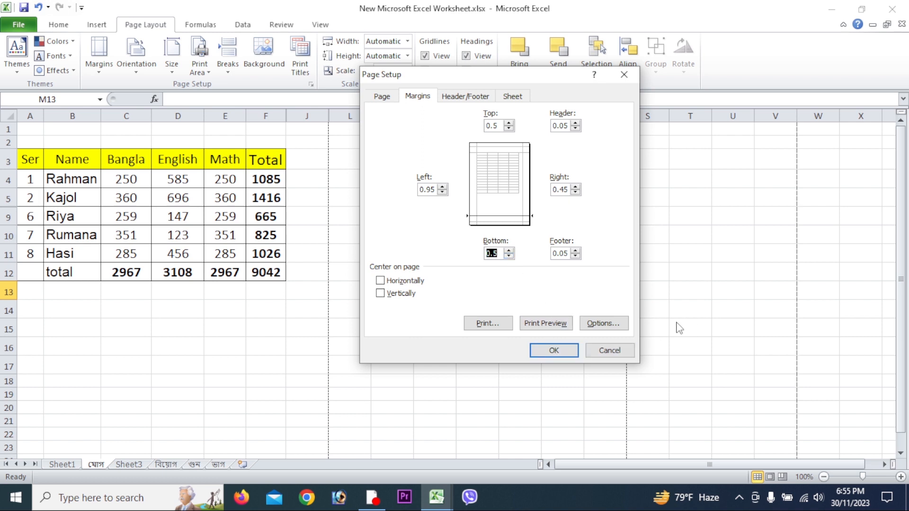
Step: Replace the custom header's center section text with "Secret"
{"action": "left_click", "coordinate": [462, 97]}
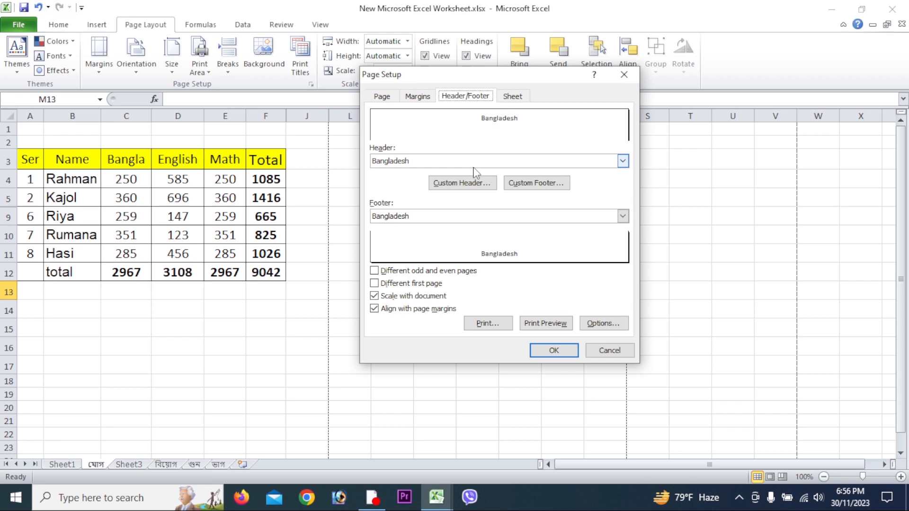
{"action": "left_click", "coordinate": [471, 185]}
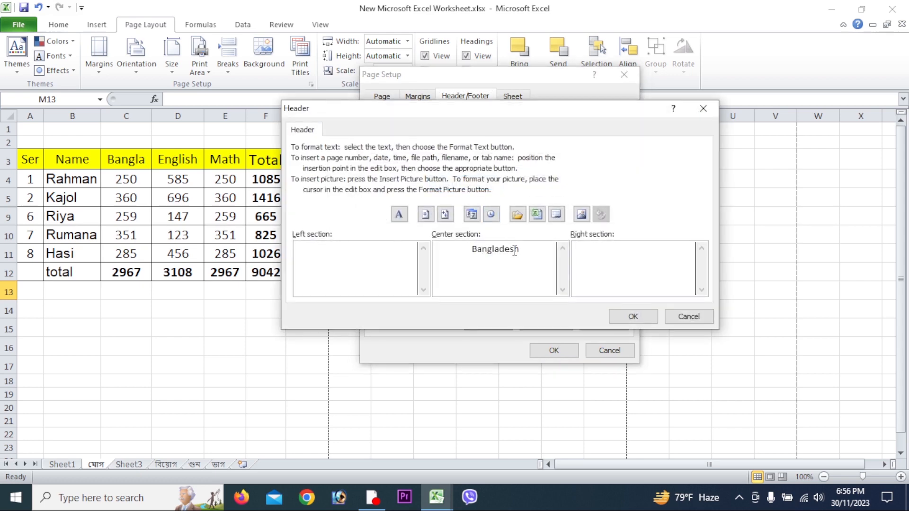
{"action": "left_click", "coordinate": [390, 263]}
{"action": "left_click_drag", "start_coordinate": [527, 250], "coordinate": [456, 250]}
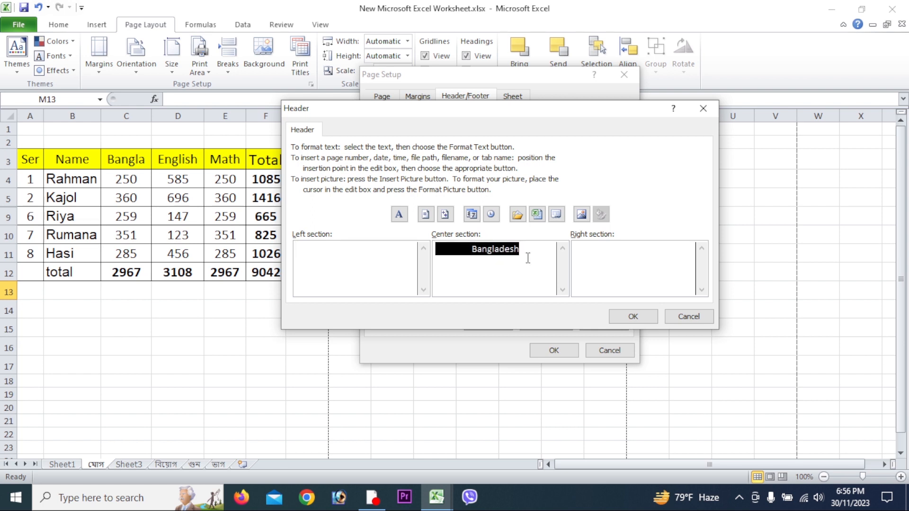
{"action": "type", "text": "Secret"}
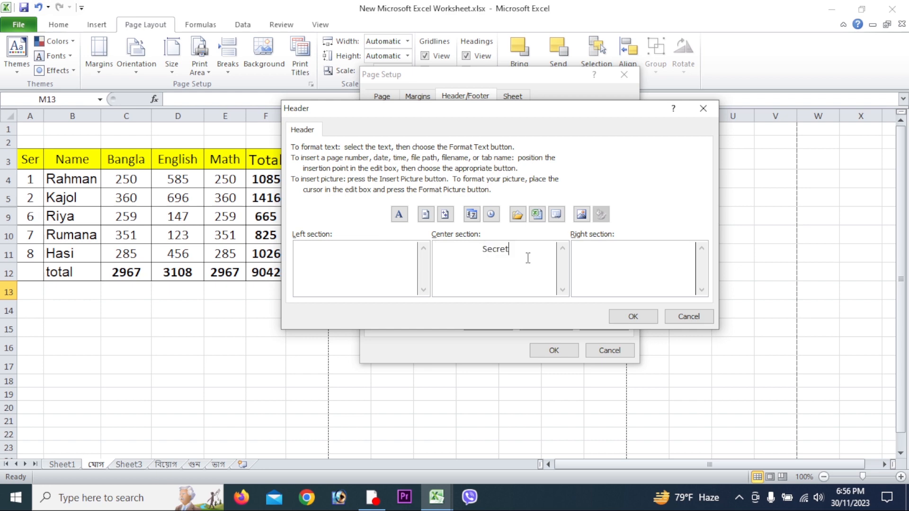
{"action": "left_click", "coordinate": [636, 322]}
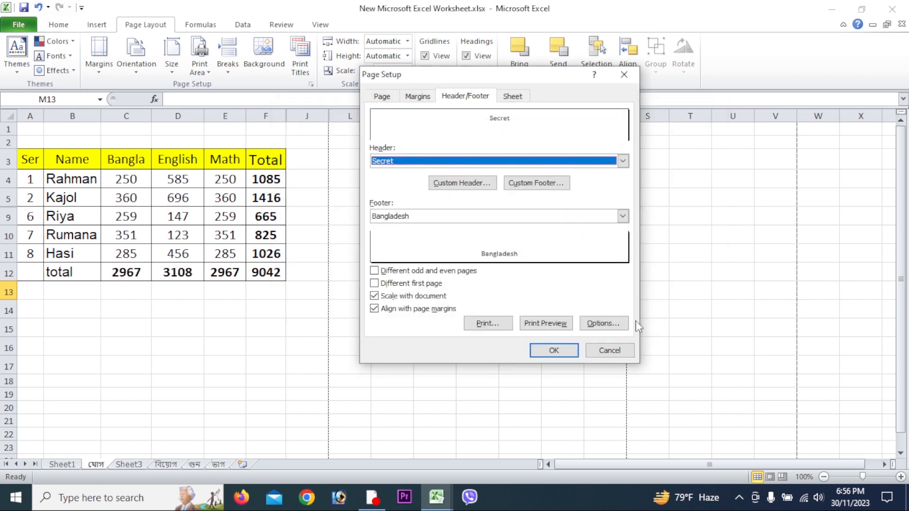
Step: Replace the custom footer's center section text with "Secret"
{"action": "left_click", "coordinate": [529, 190]}
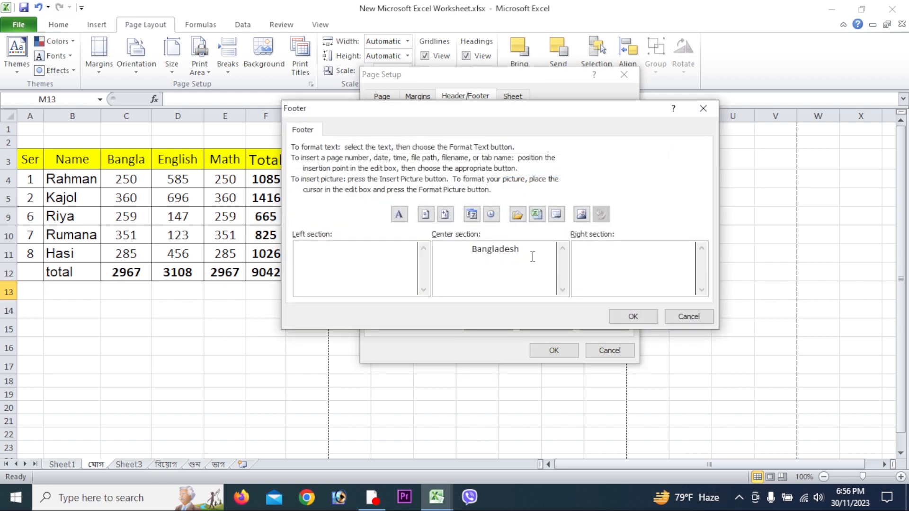
{"action": "left_click_drag", "start_coordinate": [515, 258], "coordinate": [464, 255]}
{"action": "key", "text": "BackSpace"}
{"action": "type", "text": "Secret"}
{"action": "left_click", "coordinate": [629, 322]}
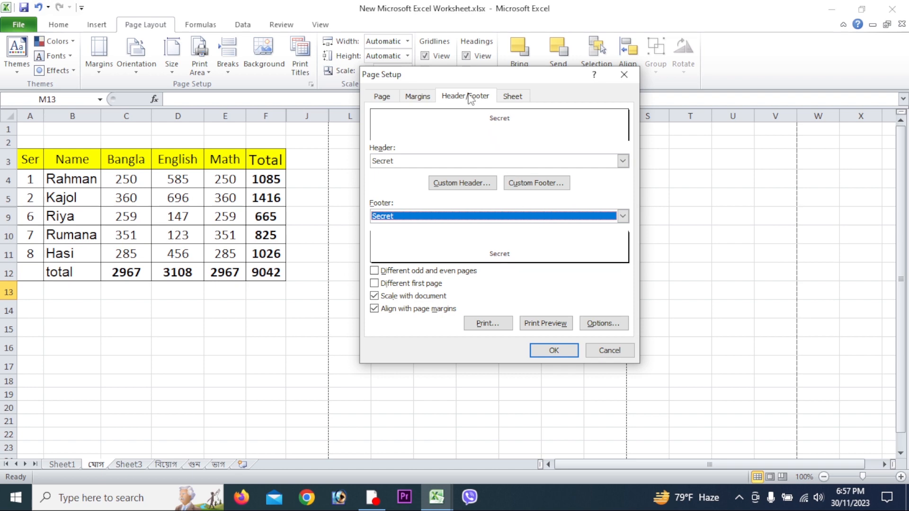
Step: Set the print area to the table range B3:E12 and preview the printout
{"action": "left_click", "coordinate": [515, 98]}
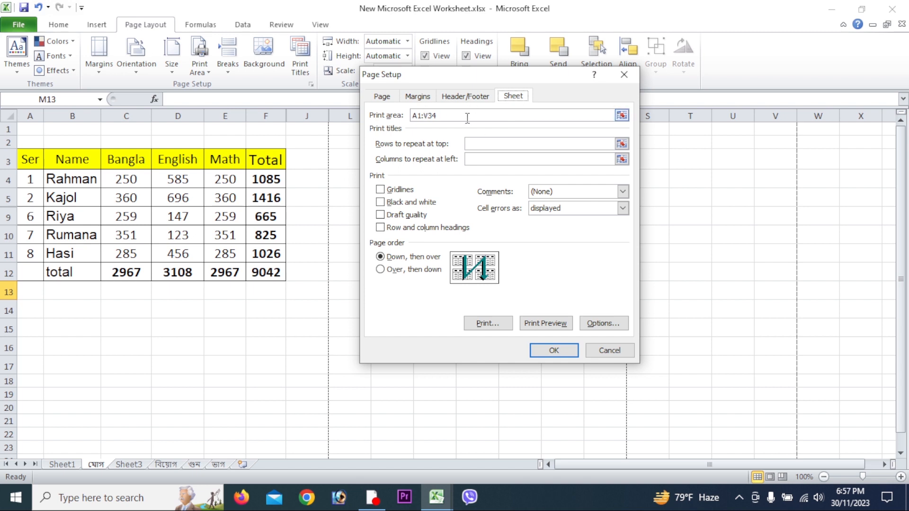
{"action": "left_click", "coordinate": [622, 115]}
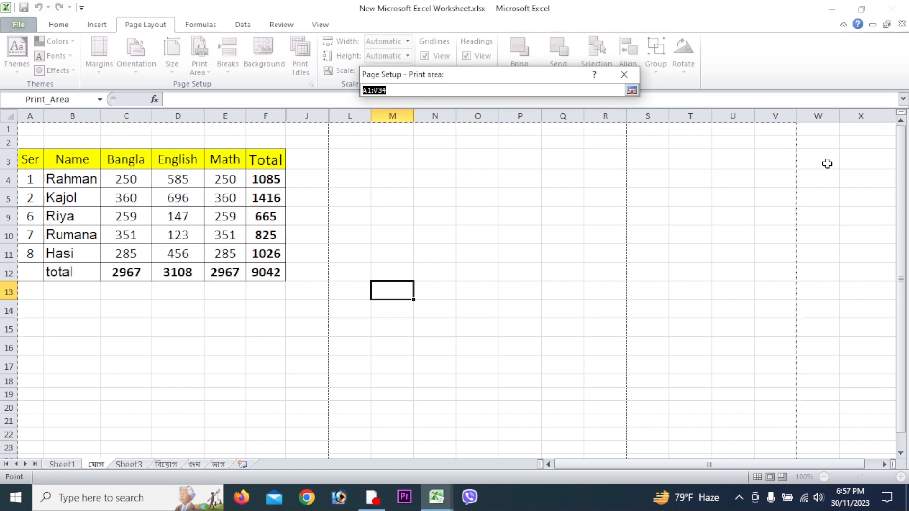
{"action": "left_click", "coordinate": [632, 90]}
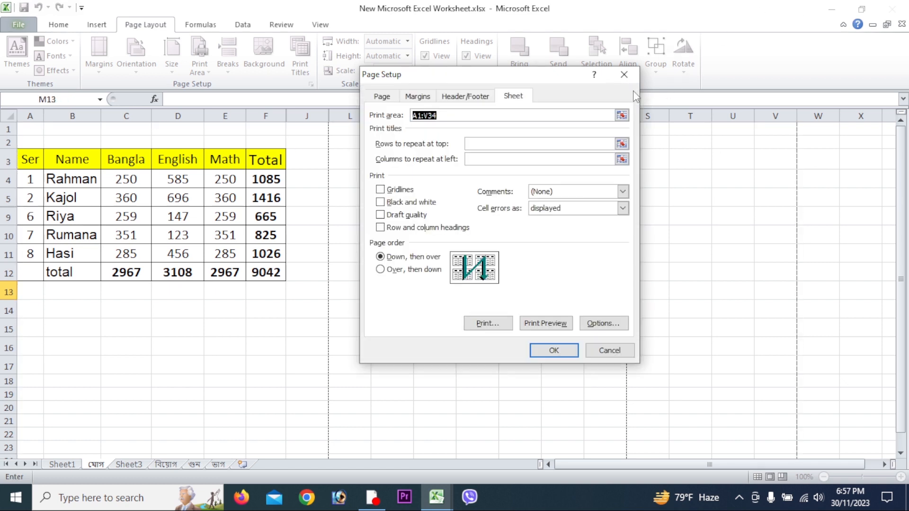
{"action": "key", "text": "Delete"}
{"action": "left_click", "coordinate": [74, 160]}
{"action": "left_click_drag", "start_coordinate": [102, 162], "coordinate": [228, 273]}
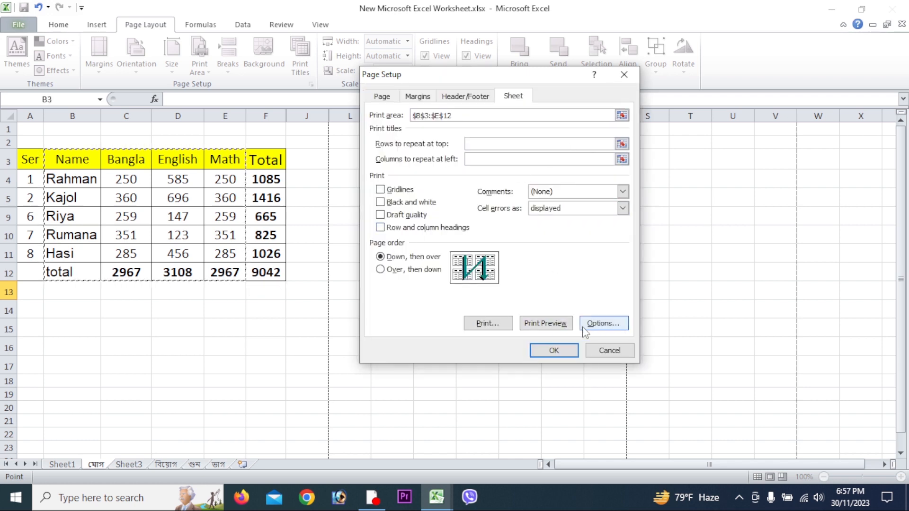
{"action": "left_click", "coordinate": [563, 330]}
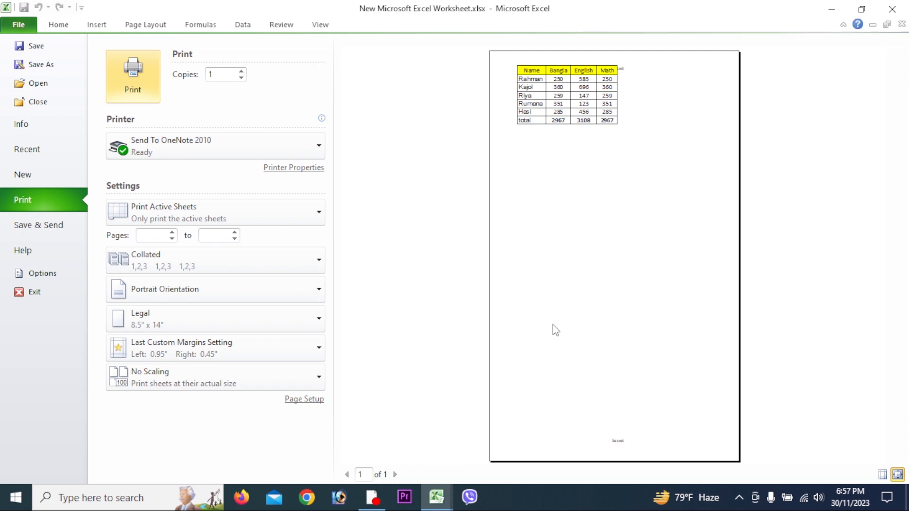
{"action": "key", "text": "Escape"}
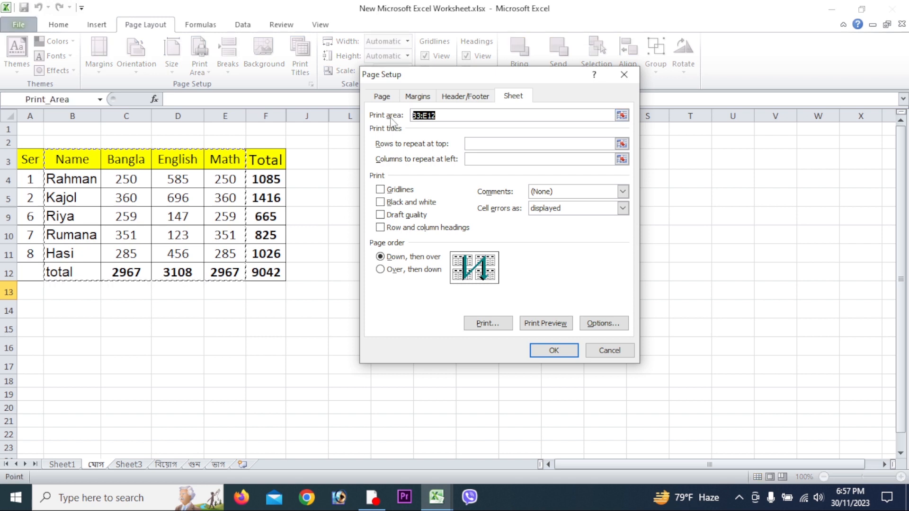
Step: Clear the print area and apply the page setup
{"action": "key", "text": "Delete"}
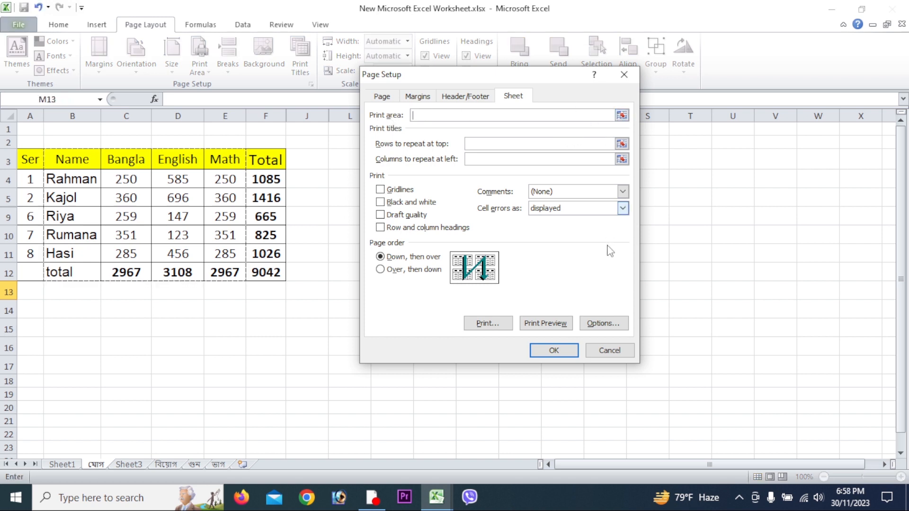
{"action": "left_click", "coordinate": [561, 351]}
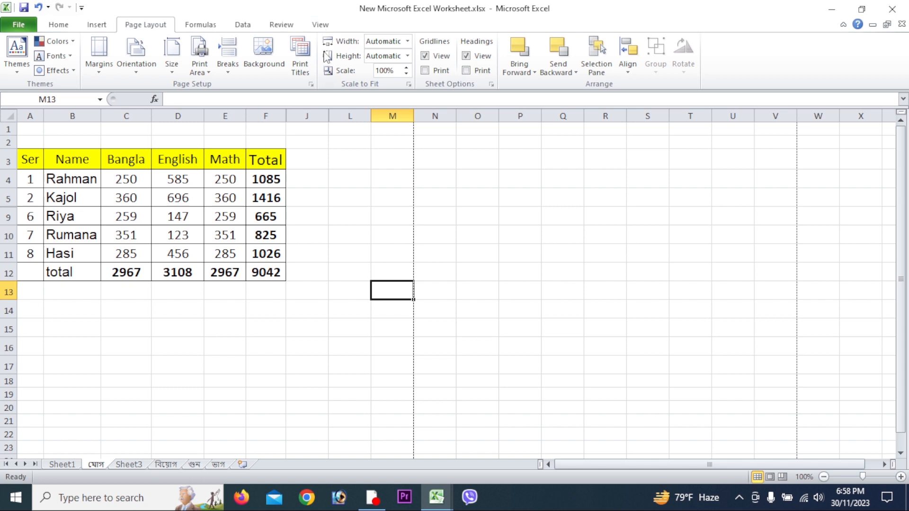
Step: Show the page break preview and extend the printed area from the table's corner to column V, row 23
{"action": "left_click", "coordinate": [325, 30]}
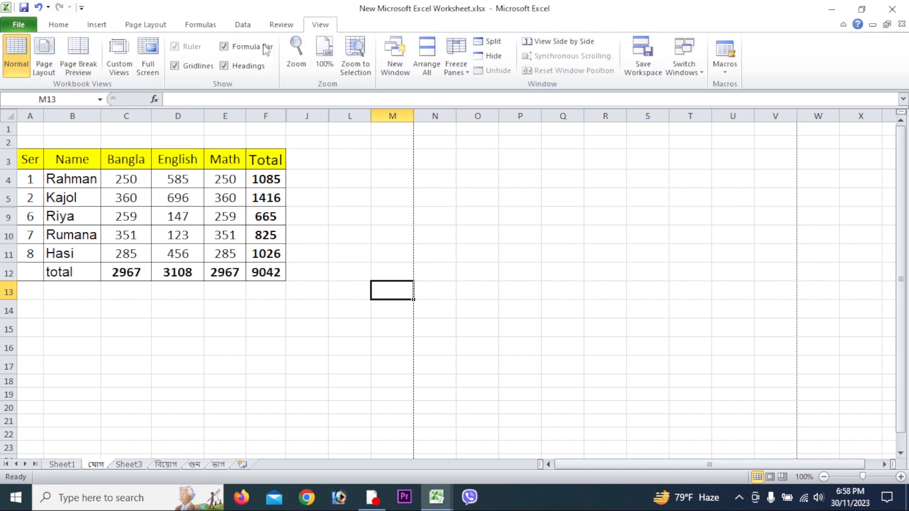
{"action": "left_click", "coordinate": [91, 75]}
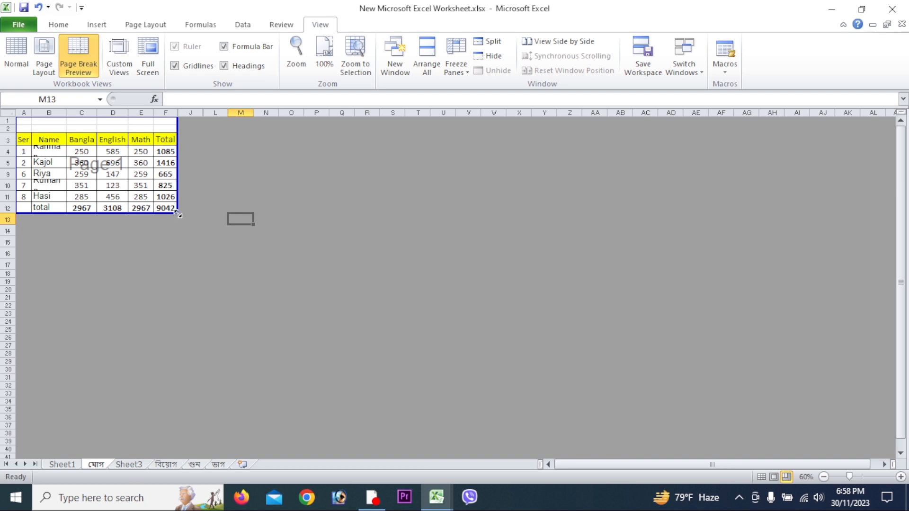
{"action": "left_click_drag", "start_coordinate": [178, 214], "coordinate": [484, 324]}
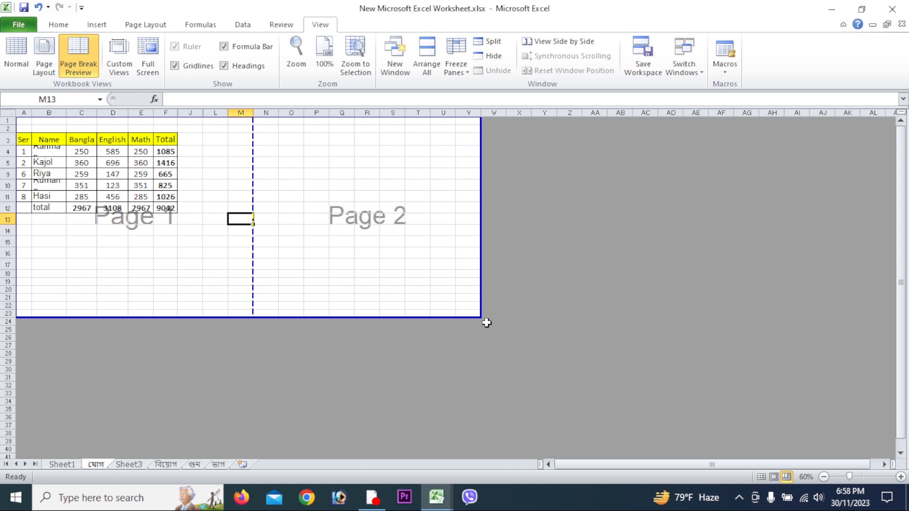